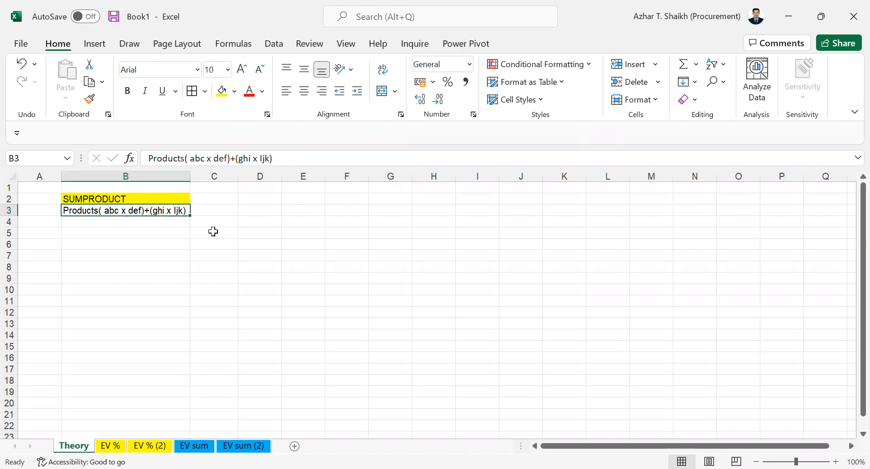
Review the EV % and EV sum sheets, then go to the EV % (2) sheet.
click(111, 446)
click(212, 384)
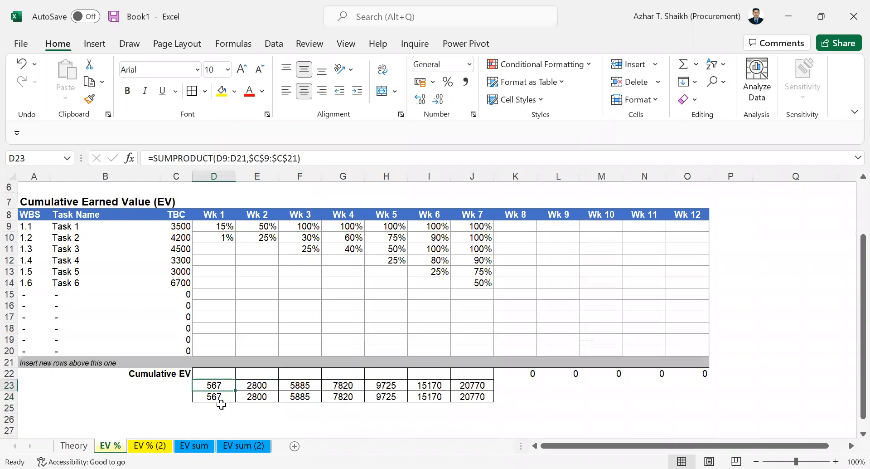
click(194, 445)
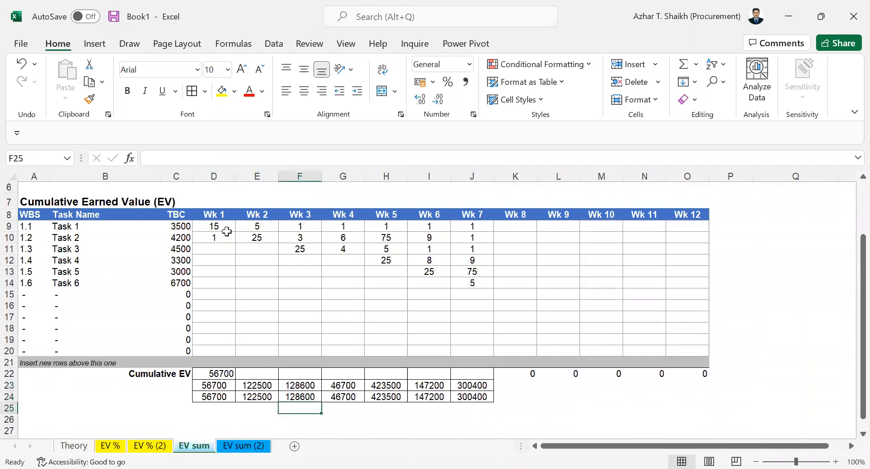
click(159, 446)
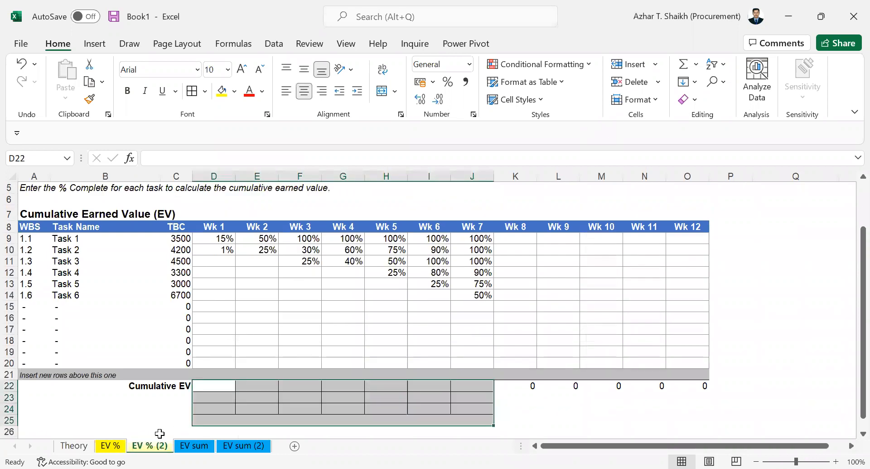
Enter a Week 1 cumulative EV formula in D22 from Task 1 and Task 2 budgets and percentages.
click(214, 389)
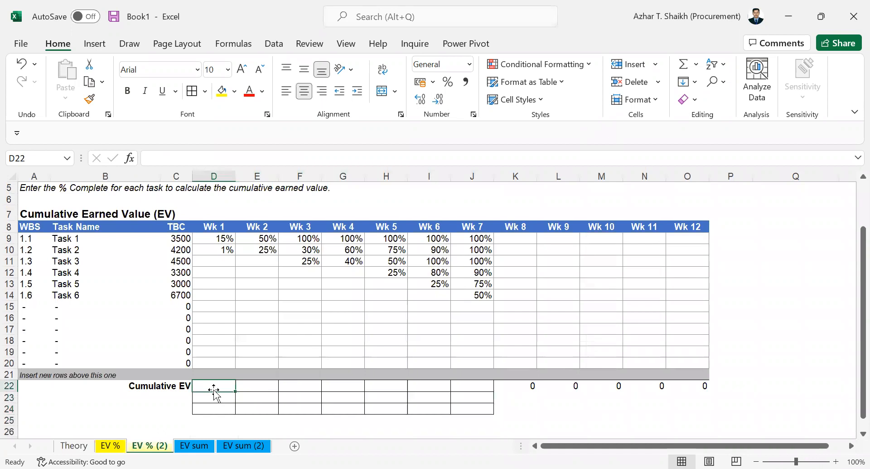
text(=)
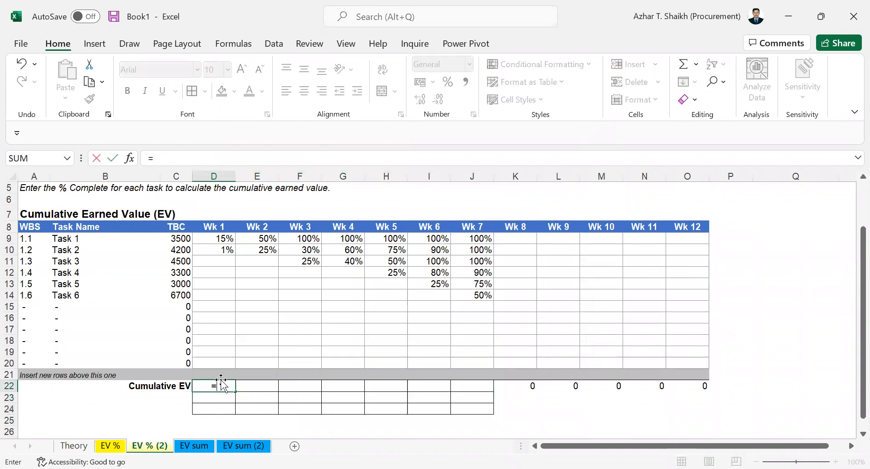
click(182, 240)
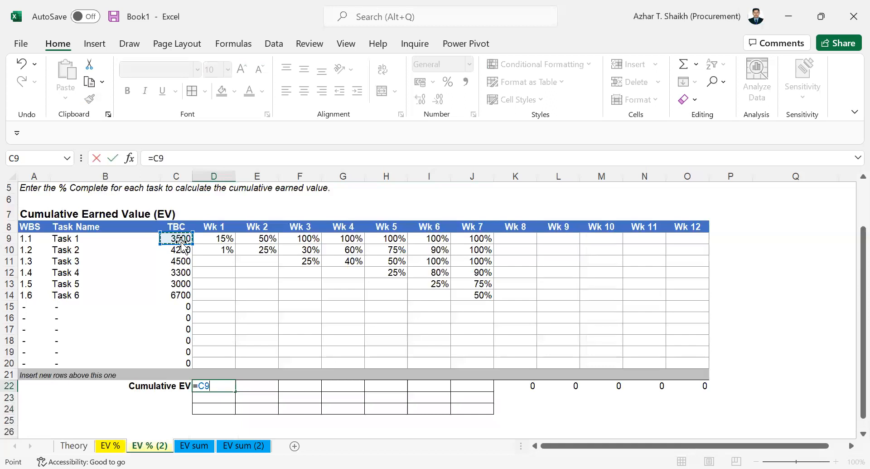
text(*)
click(214, 240)
text(+)
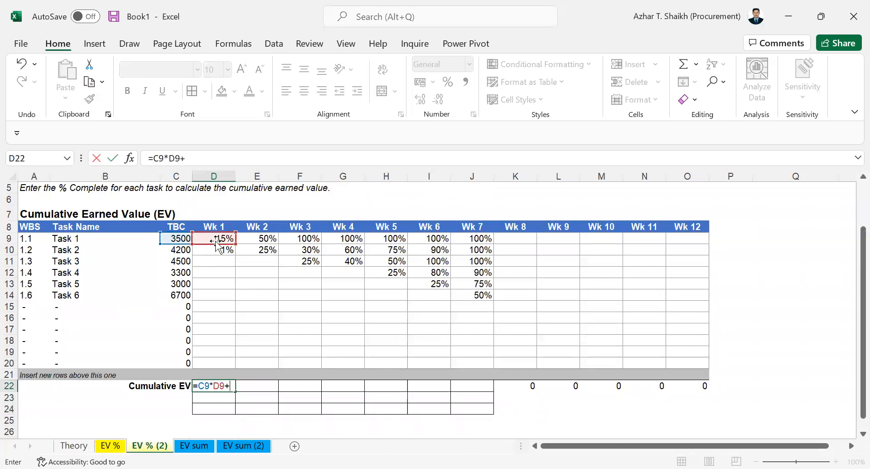
click(179, 250)
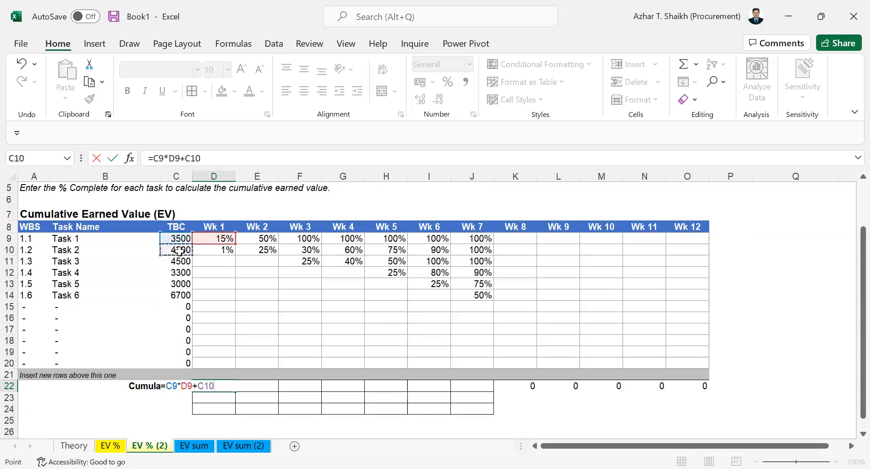
text(+)
click(213, 248)
key(Return)
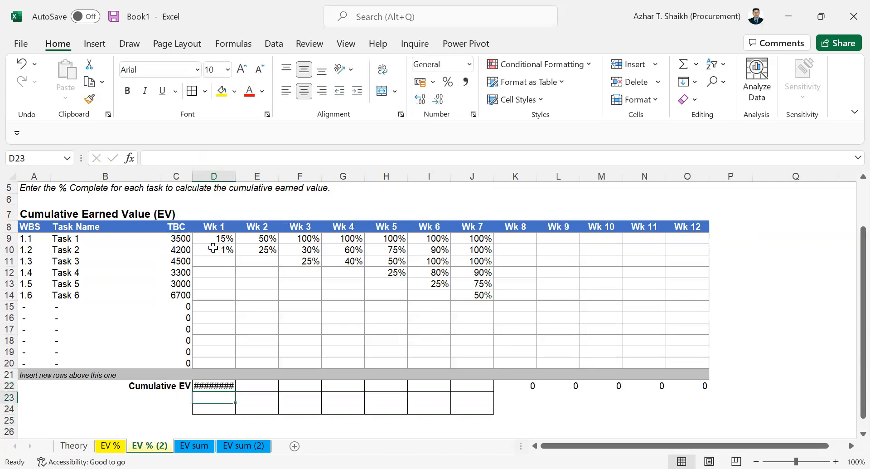
Correct D22's formula to =C9*D9+C10*D10.
click(219, 386)
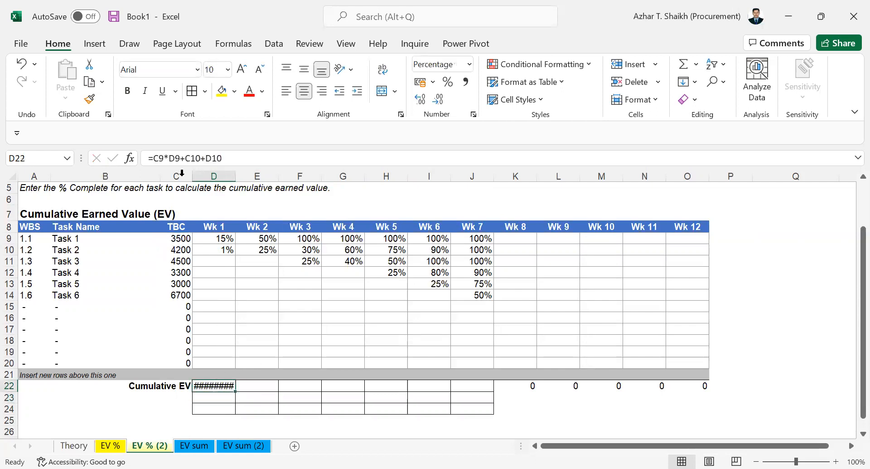
click(207, 159)
key(BackSpace)
text(*)
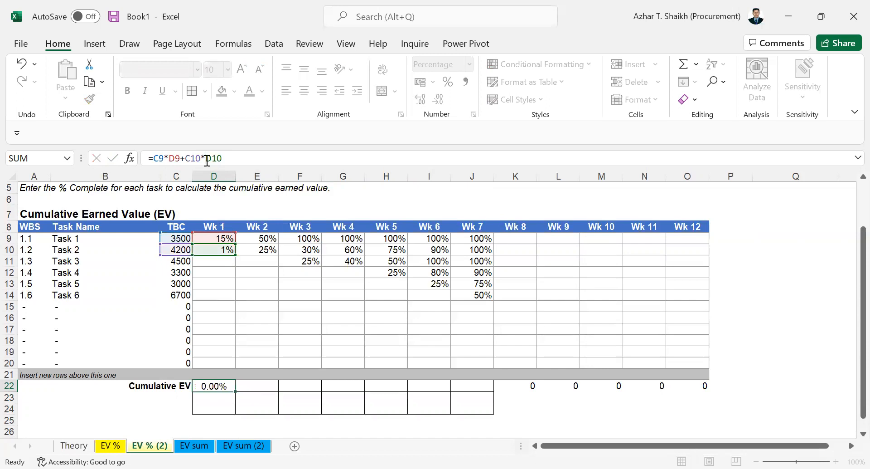
key(Return)
Widen column D and remove decimals so D22 displays 56700%.
click(222, 385)
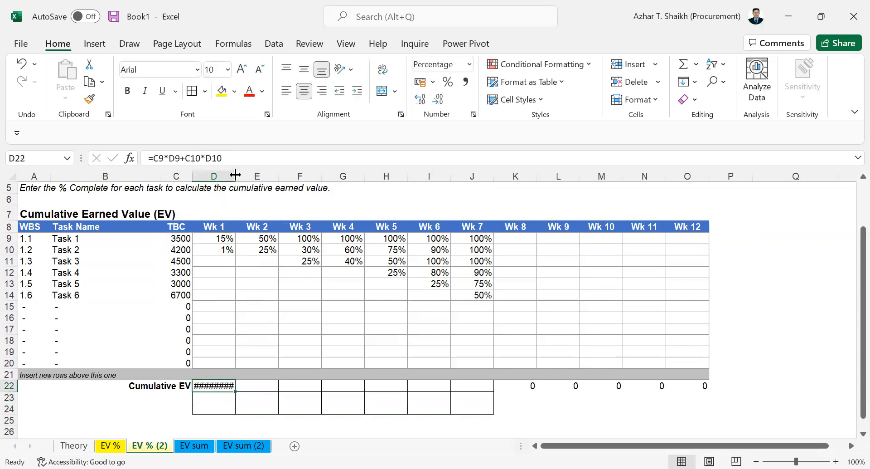
drag(243, 177, 244, 177)
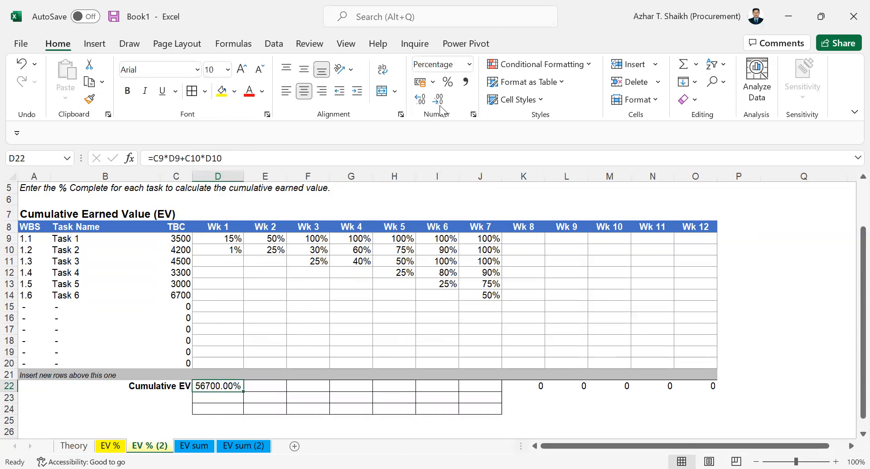
click(448, 83)
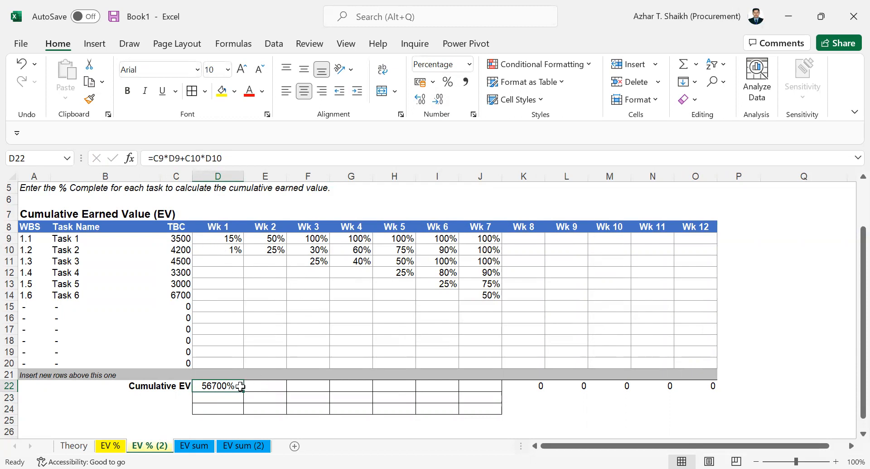
click(234, 158)
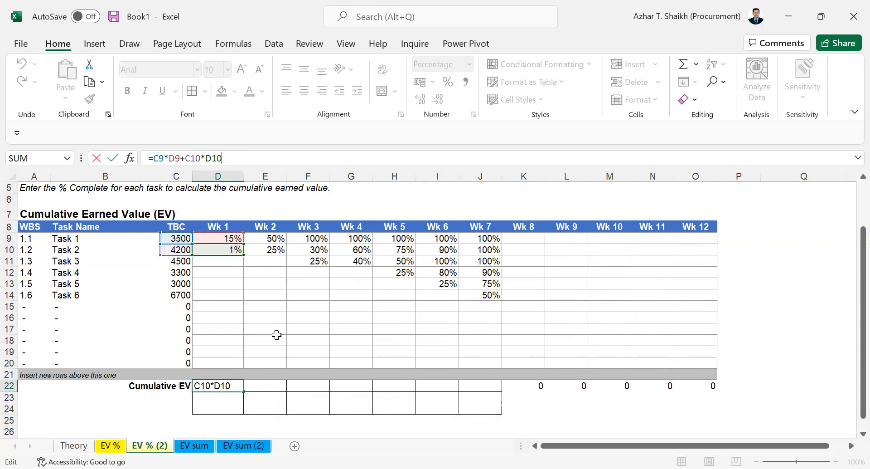
key(ctrl+Return)
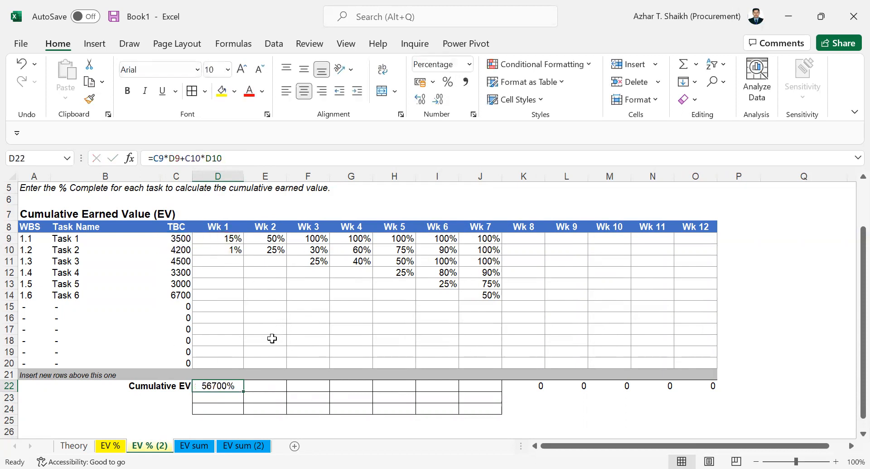
Enter =SUMPRODUCT($C$9:$C$20,D9:D20) in D23, giving a Week 1 EV of 567.
click(211, 398)
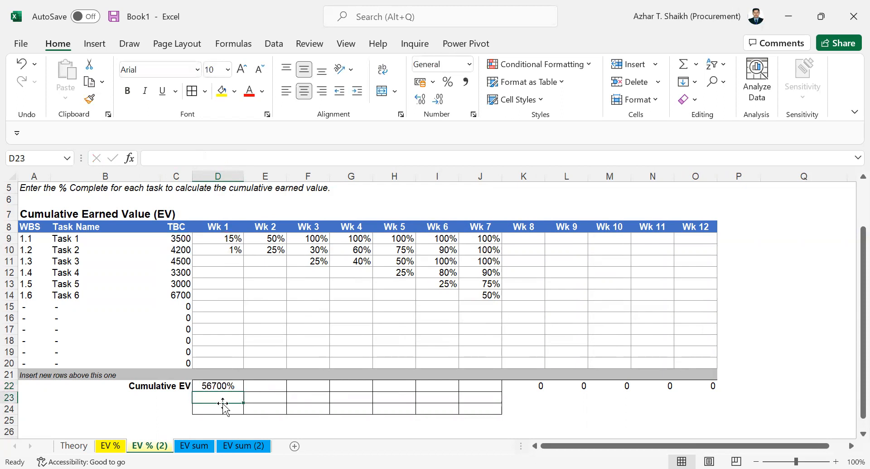
key(F2)
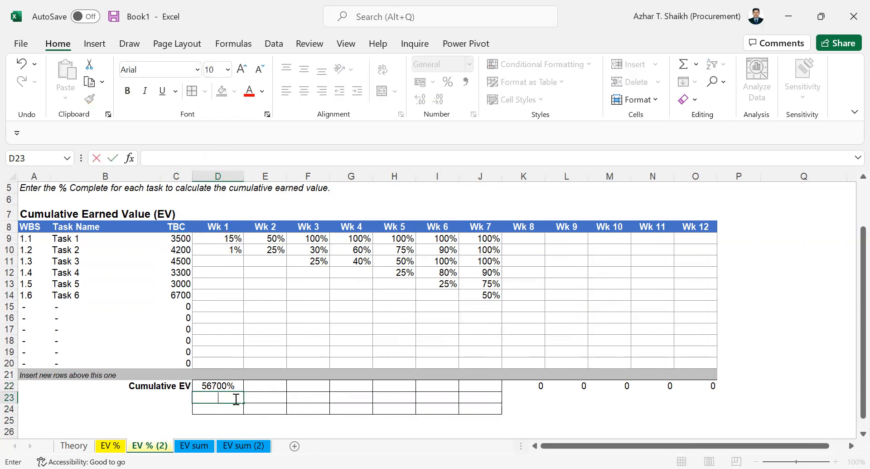
text(=)
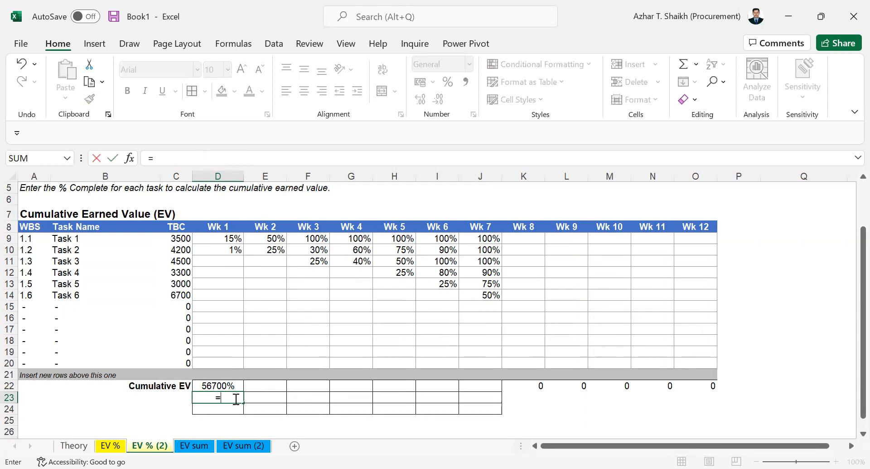
text(sumproduct)
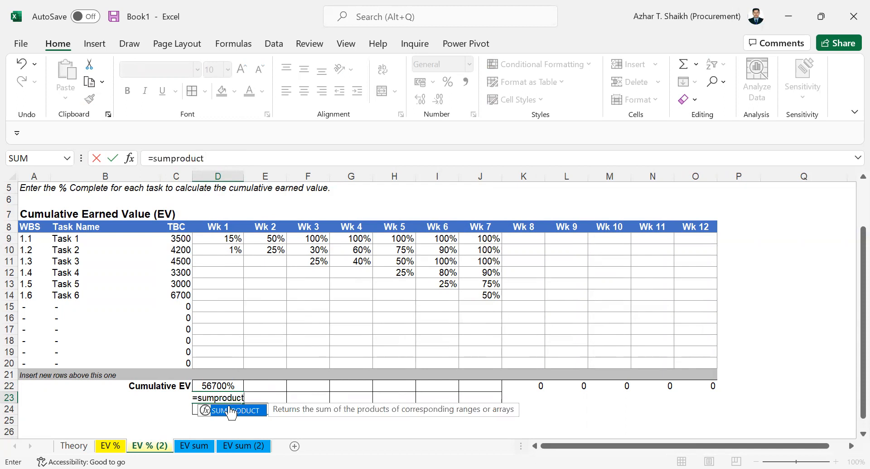
double_click(232, 410)
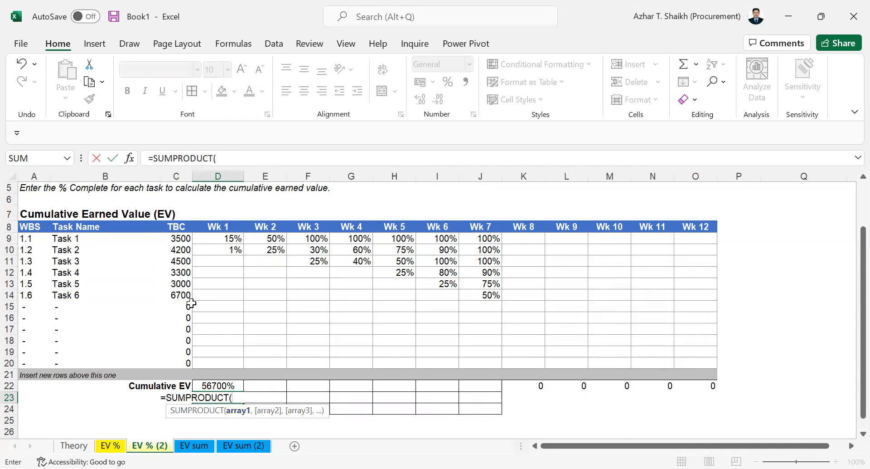
click(180, 239)
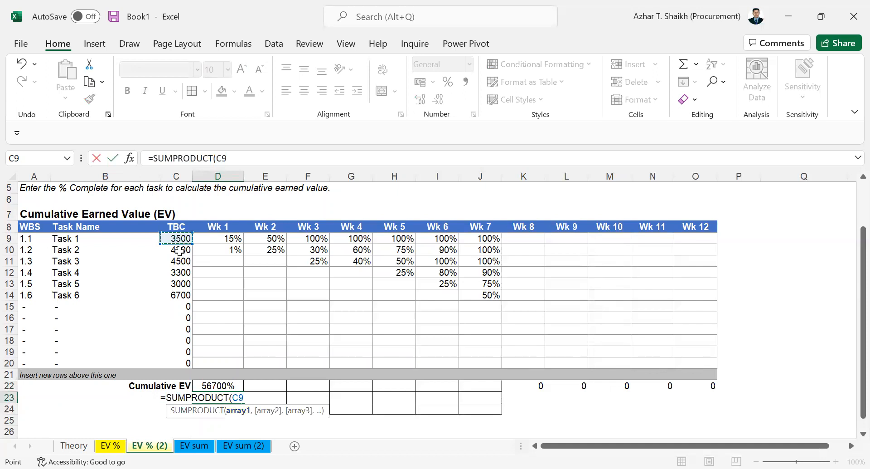
shift+click(175, 360)
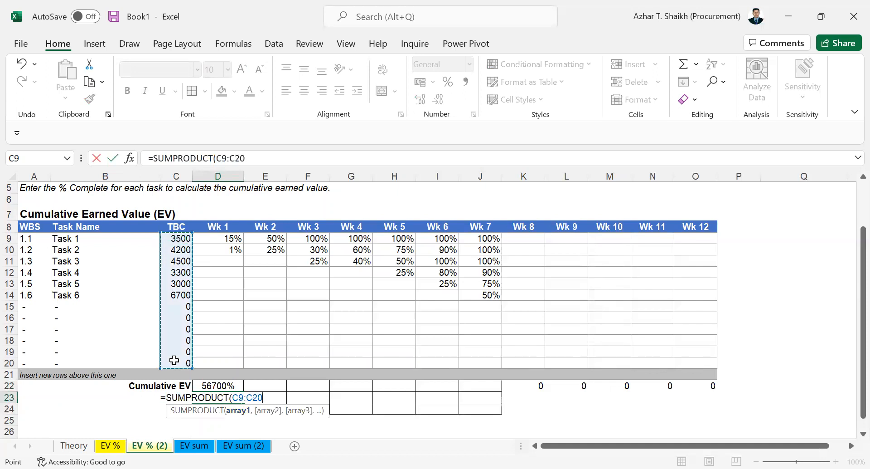
key(F4)
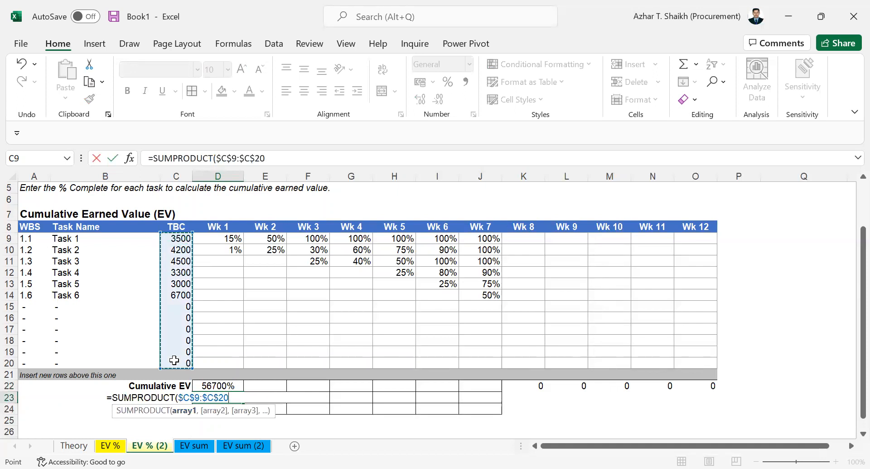
text(,)
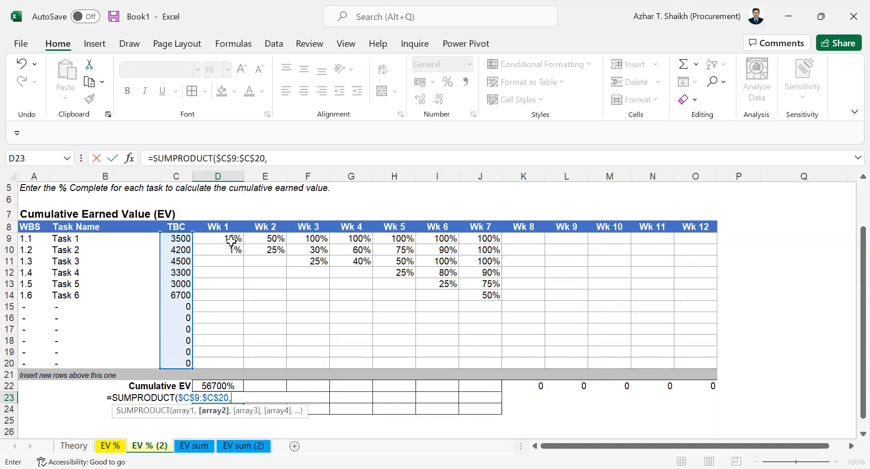
drag(228, 237, 228, 361)
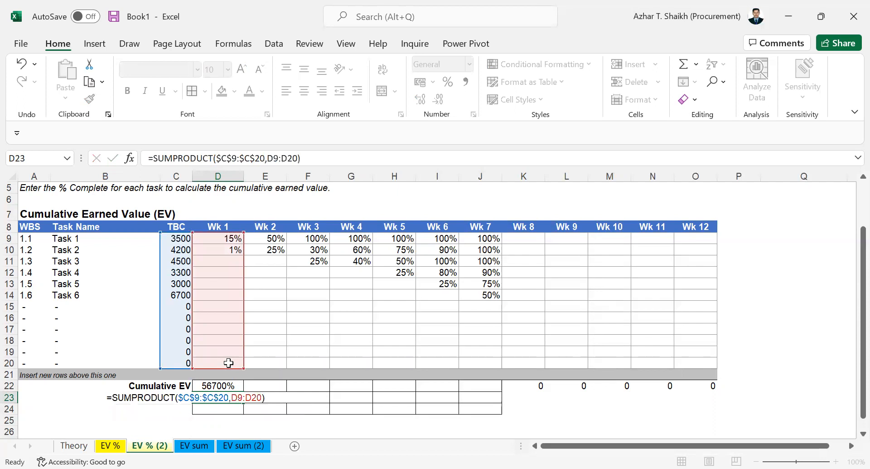
key(Return)
click(226, 398)
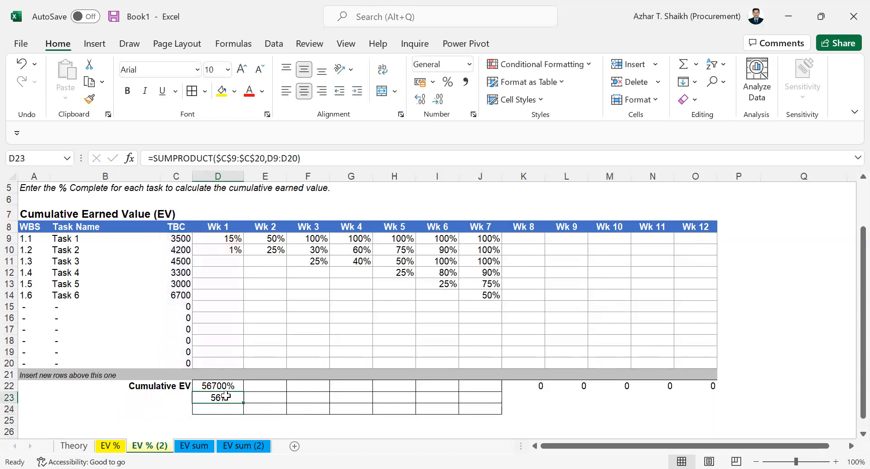
click(235, 388)
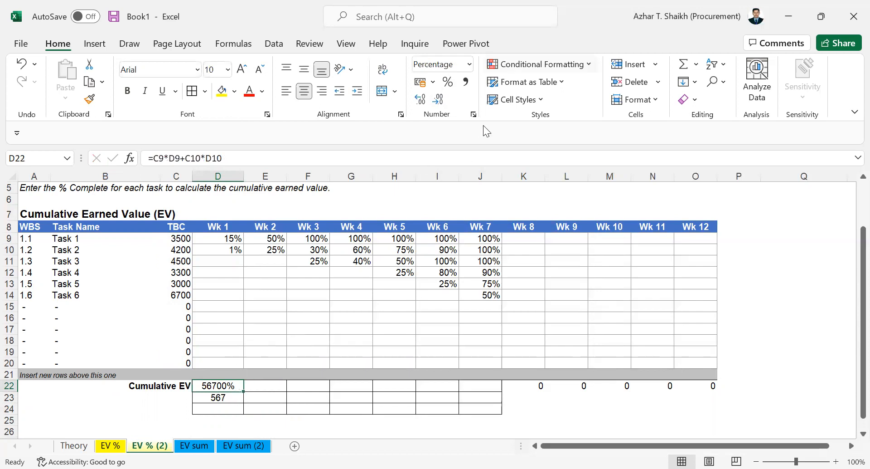
Format D22 as a plain number with thousands separators instead of a percentage.
click(474, 114)
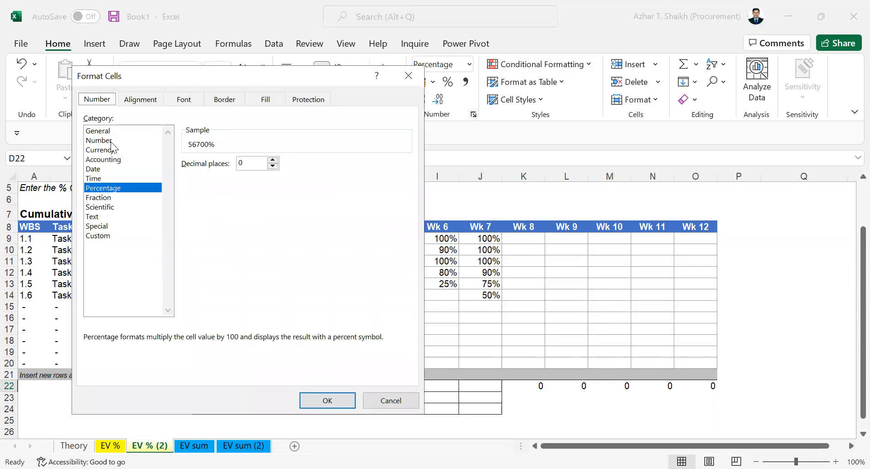
click(111, 140)
click(186, 181)
click(328, 399)
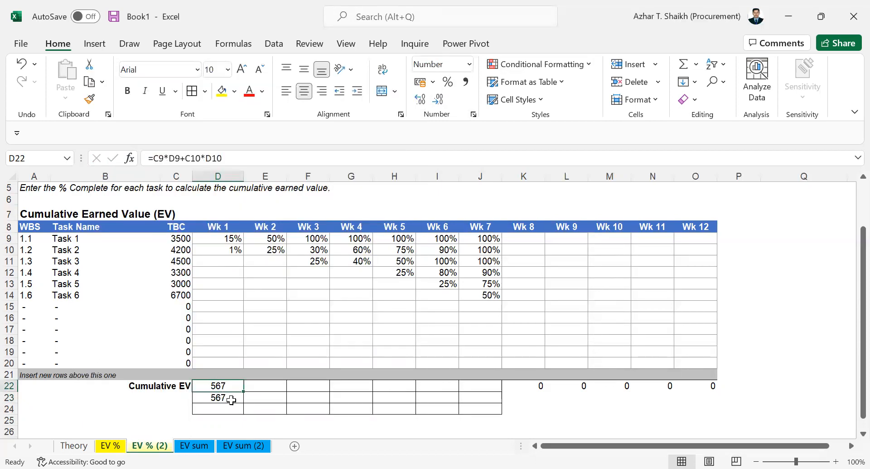
Fill D23's SUMPRODUCT across to J23, giving values up to 20770.
click(229, 394)
drag(245, 402, 500, 399)
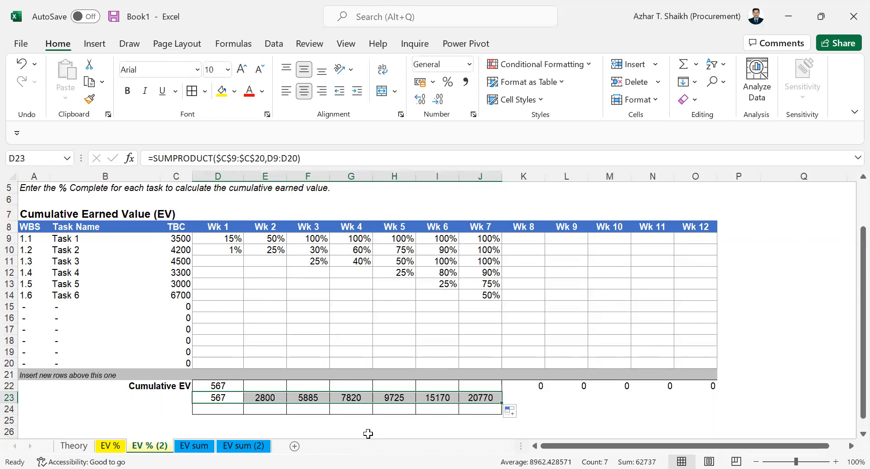
click(218, 406)
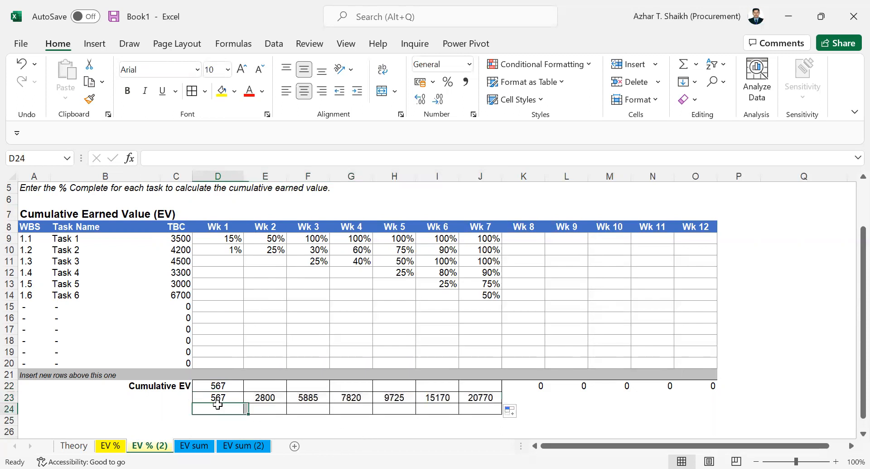
Enter =SUMPRODUCT(D9:D20,$C$9:$C$20) in D24 and fill it across to J24.
text(=)
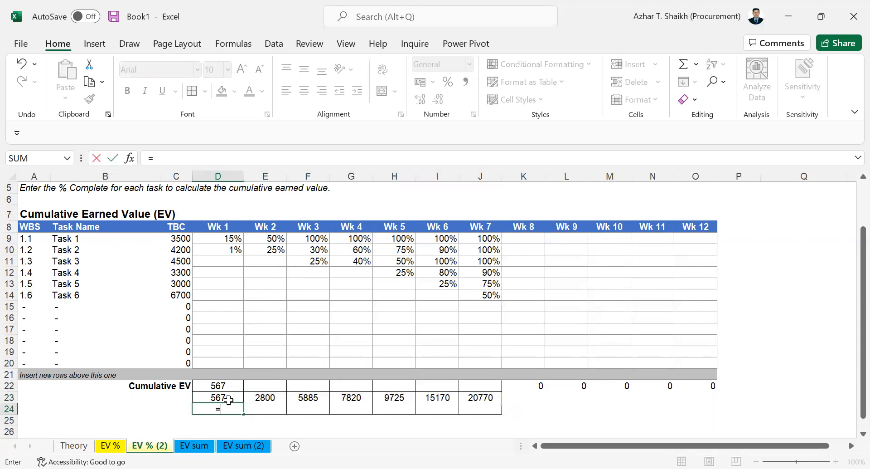
text(sum)
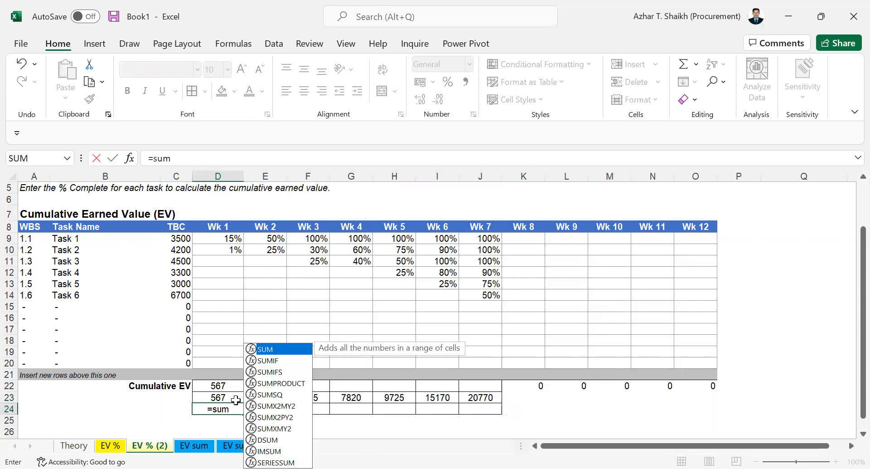
double_click(296, 384)
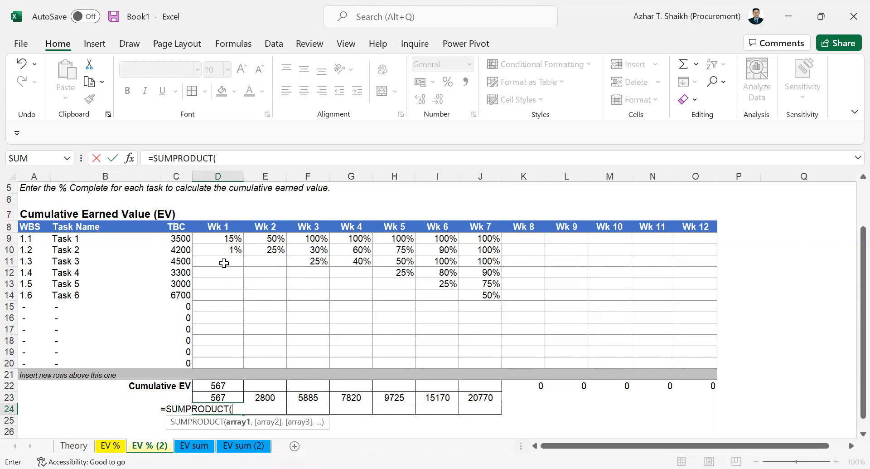
click(221, 238)
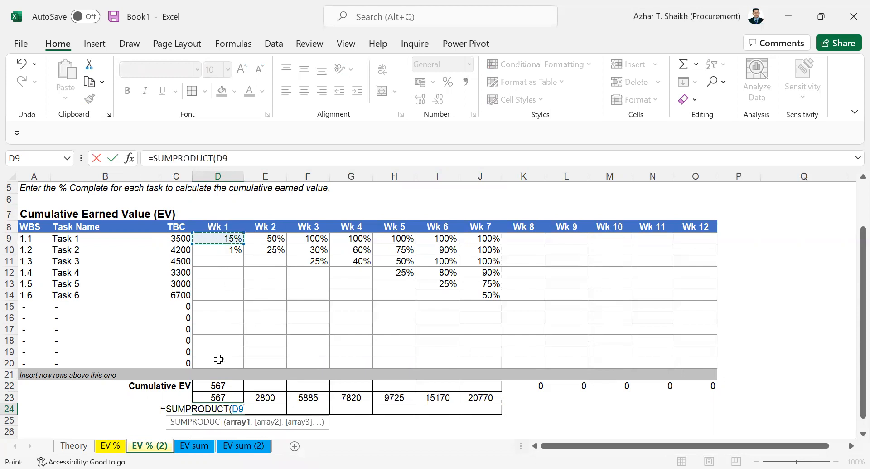
drag(219, 359, 218, 367)
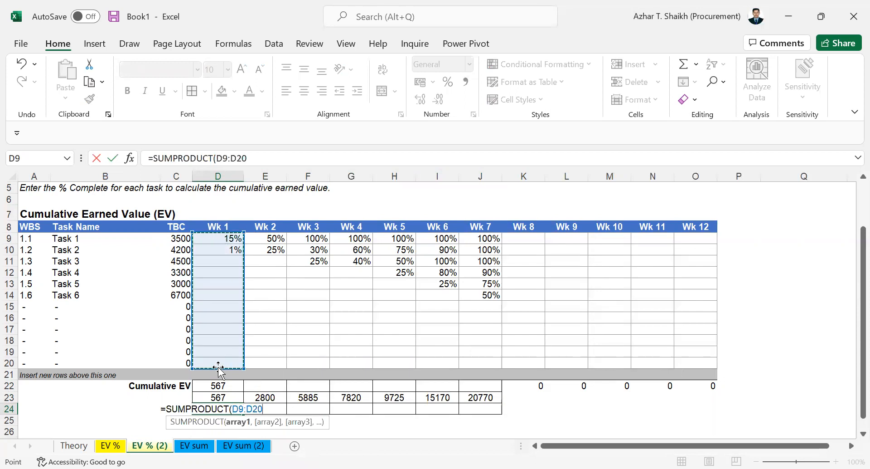
text(,)
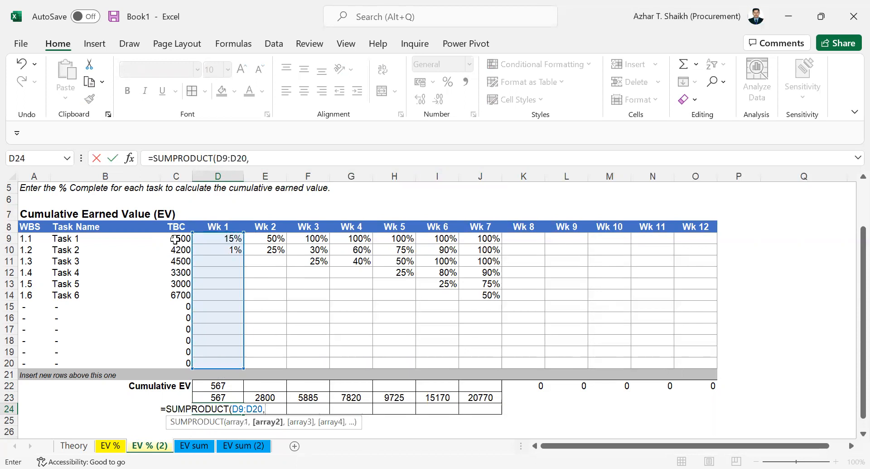
click(179, 238)
drag(183, 358, 183, 358)
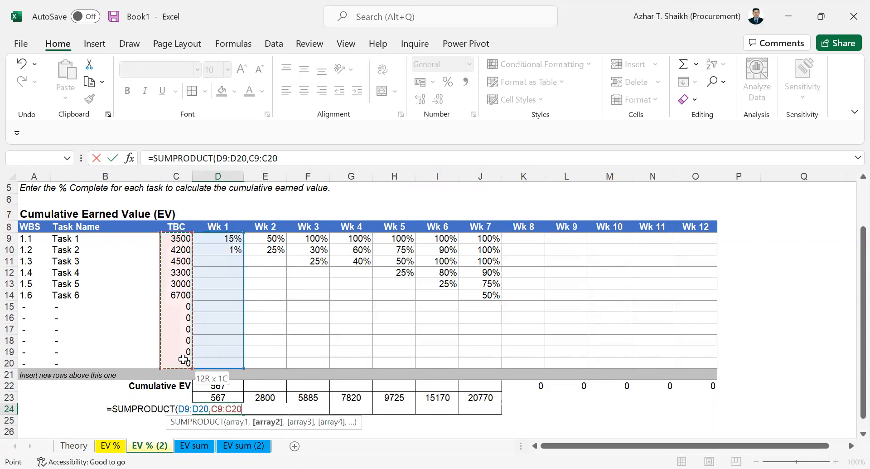
key(F4)
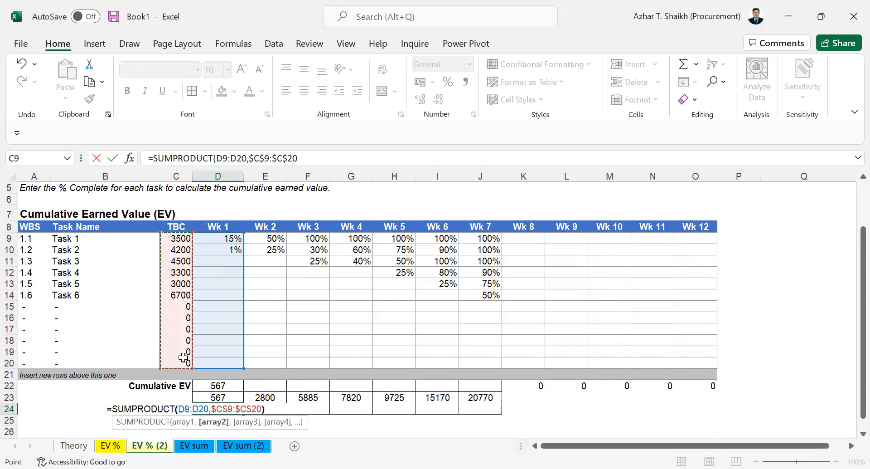
key(Return)
click(229, 410)
drag(245, 416, 480, 428)
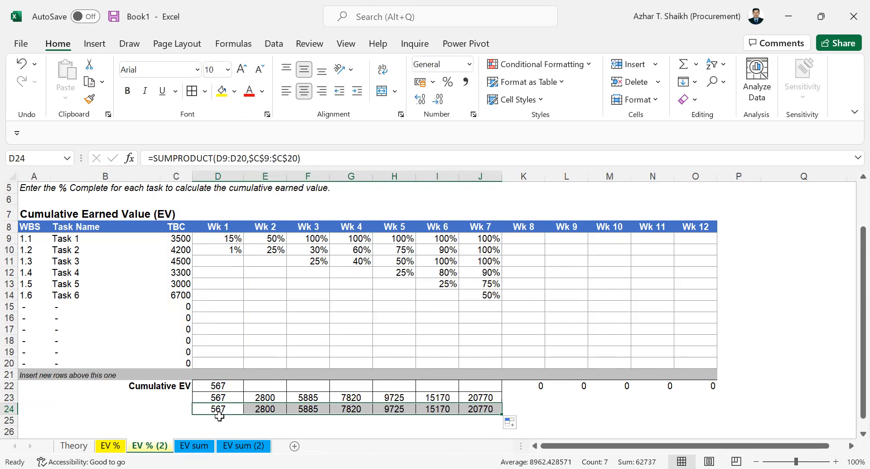
click(229, 240)
Fill D9:D20, F9:F20, H9:H20 and J9:J20 (Weeks 1, 3, 5, 7) yellow.
drag(224, 254, 226, 361)
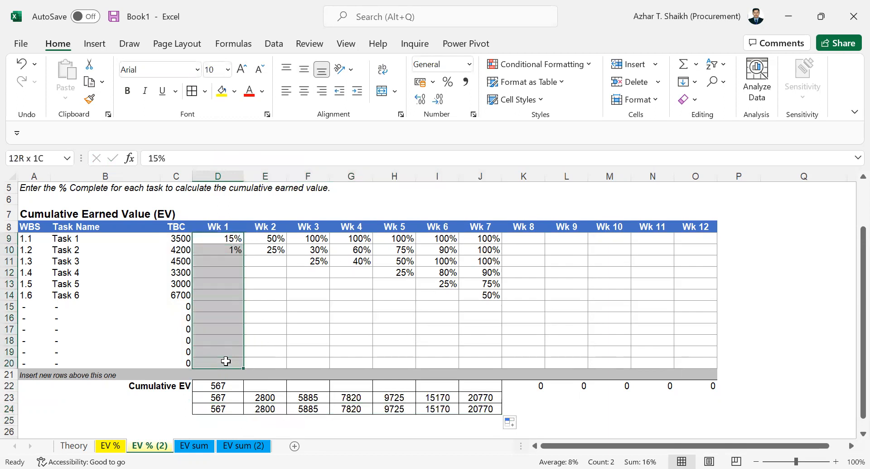
drag(317, 239, 317, 364)
ctrl+drag(389, 241, 407, 364)
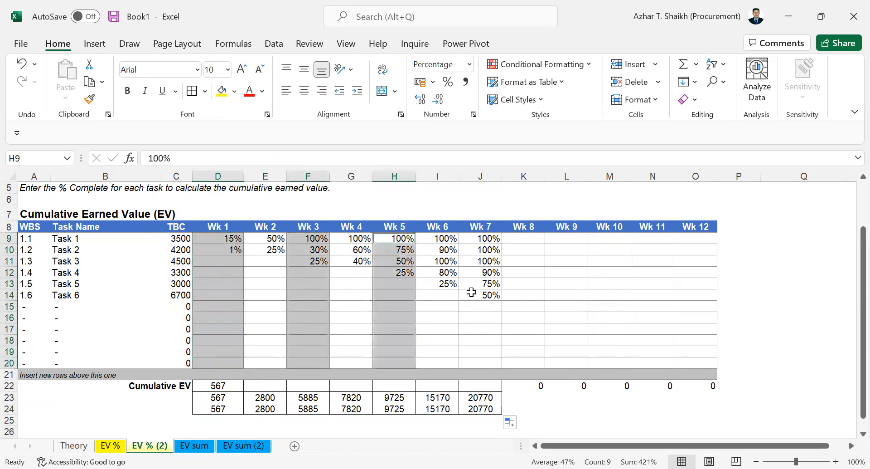
ctrl+drag(495, 237, 489, 364)
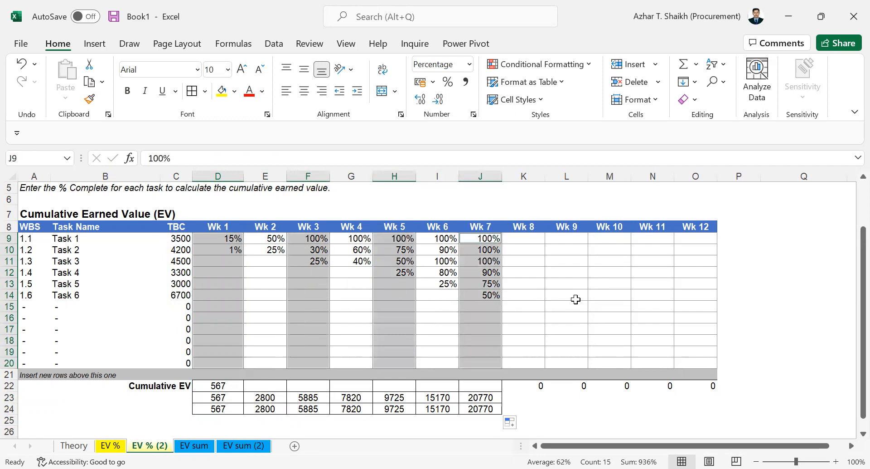
click(222, 91)
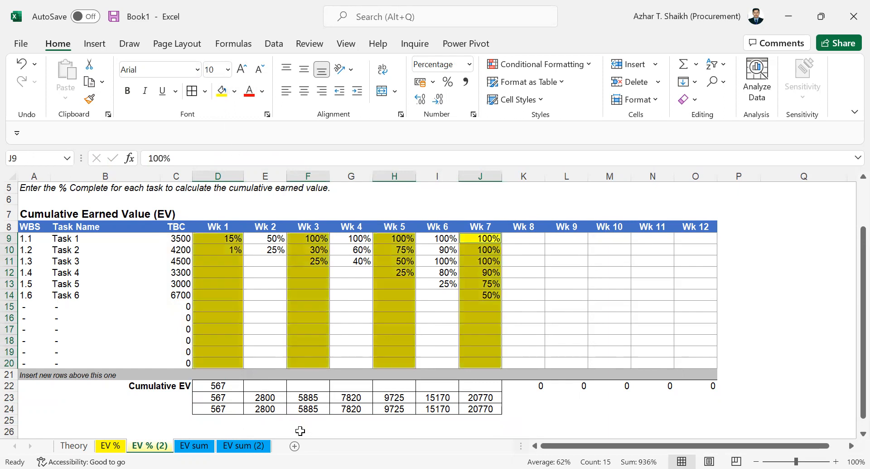
click(218, 422)
Start a SUMPRODUCT in D25 with the absolute TBC range $C$9:$C$20.
text(=)
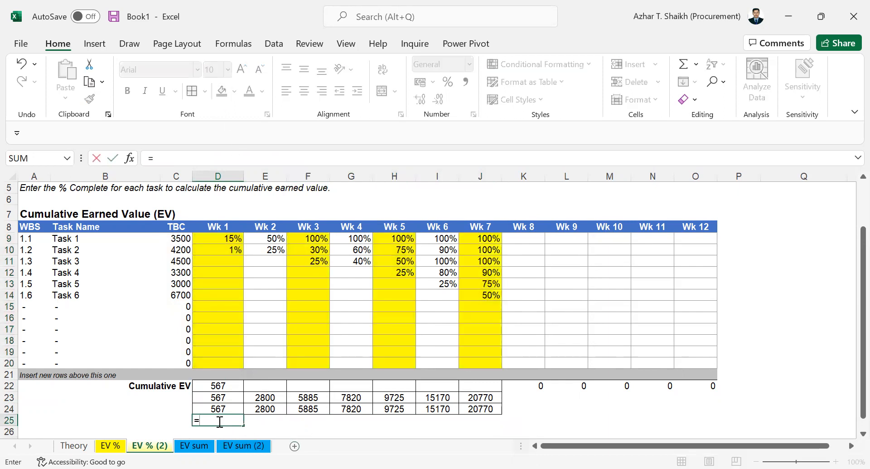
text(su)
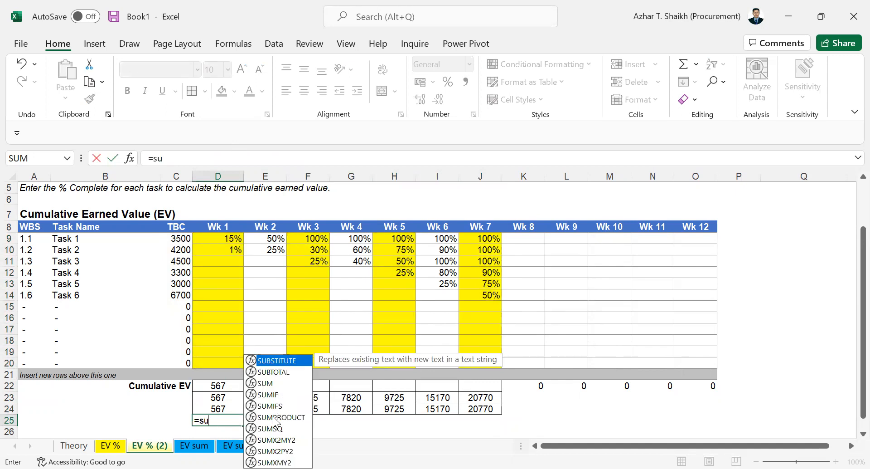
double_click(274, 417)
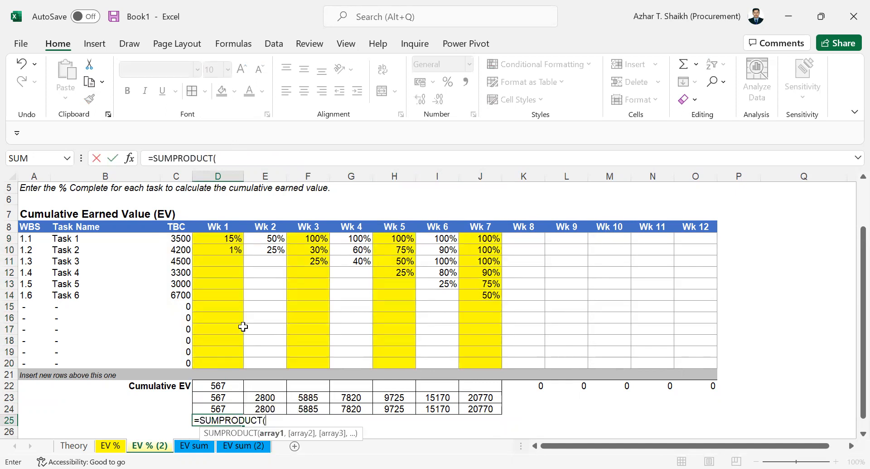
click(171, 233)
shift+click(177, 358)
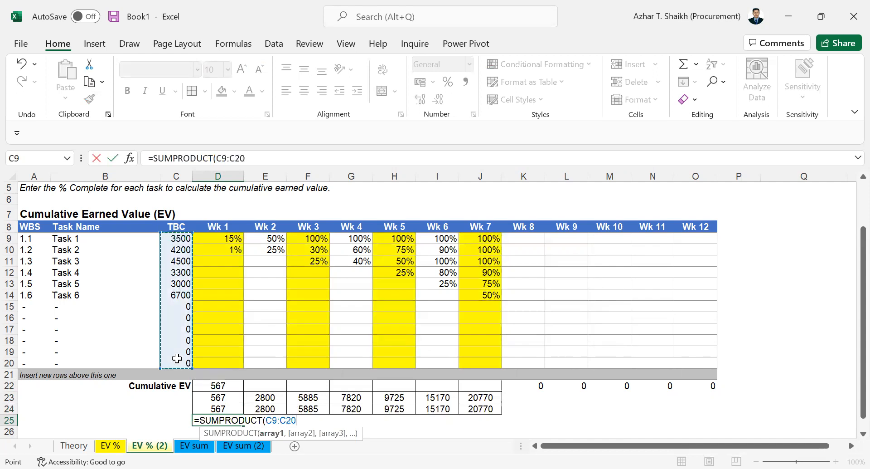
key(F4)
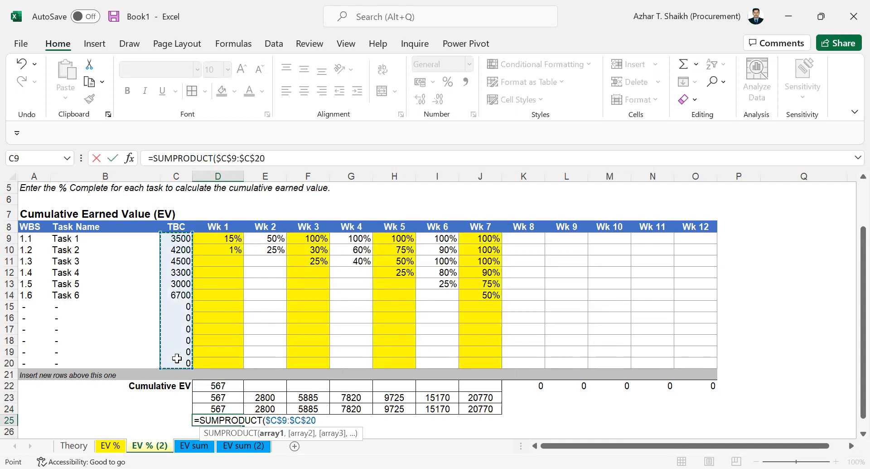
text(,)
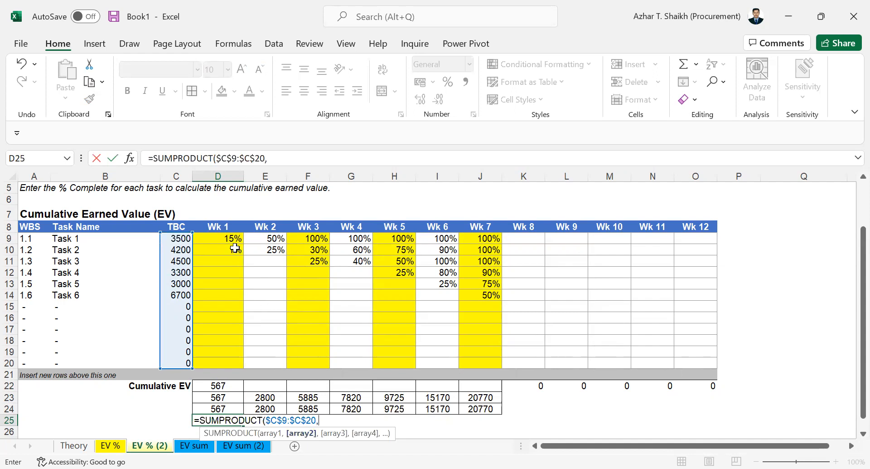
Add the yellow ranges D9:D20, F9:F20, H9:H20, J9:J20 as arrays, giving 534.45.
drag(218, 239, 227, 362)
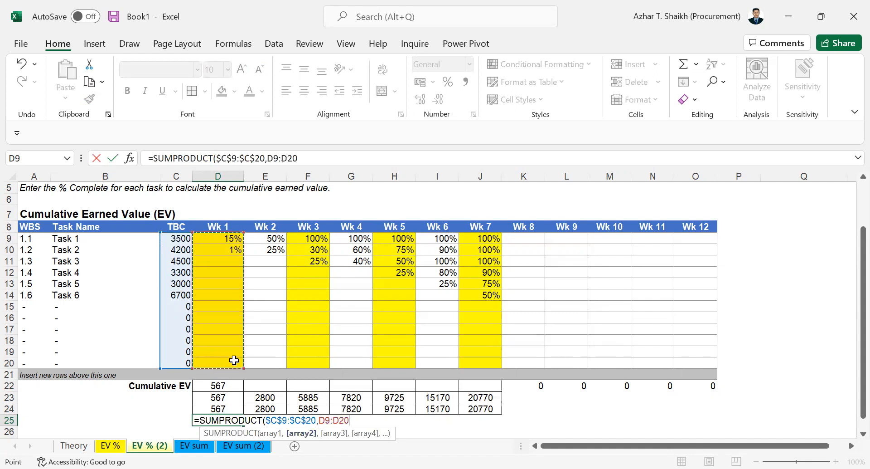
text(,)
drag(318, 239, 315, 361)
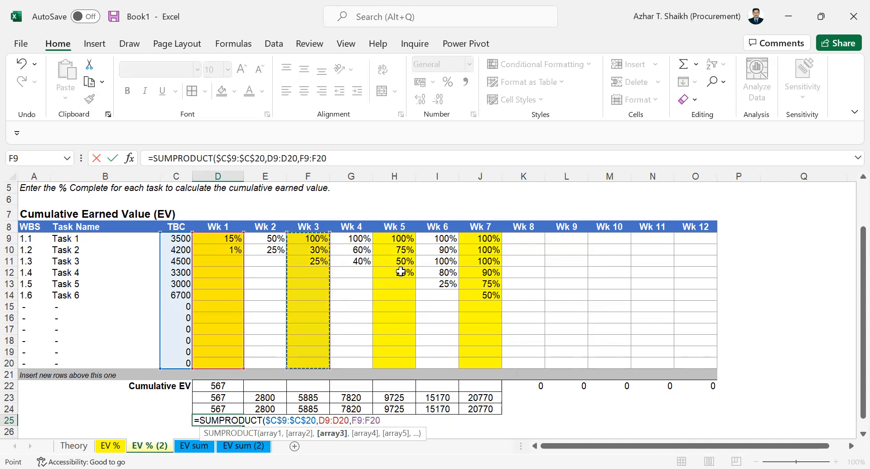
text(,)
drag(400, 240, 400, 363)
text(,)
drag(481, 239, 491, 361)
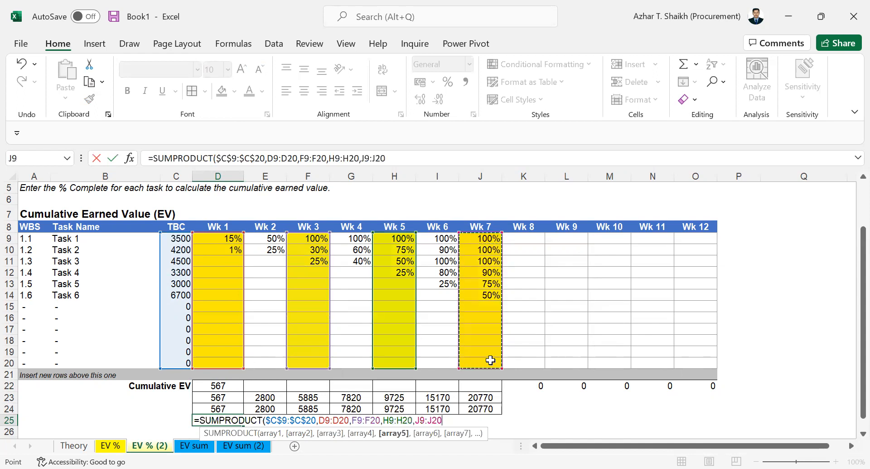
text())
key(Return)
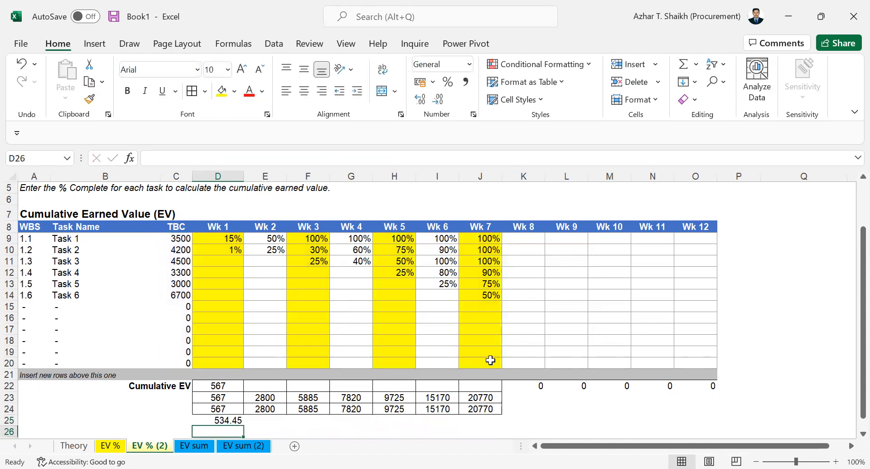
click(221, 412)
Replace D25's four week ranges with the single range D9:J20, which returns #VALUE!
click(222, 422)
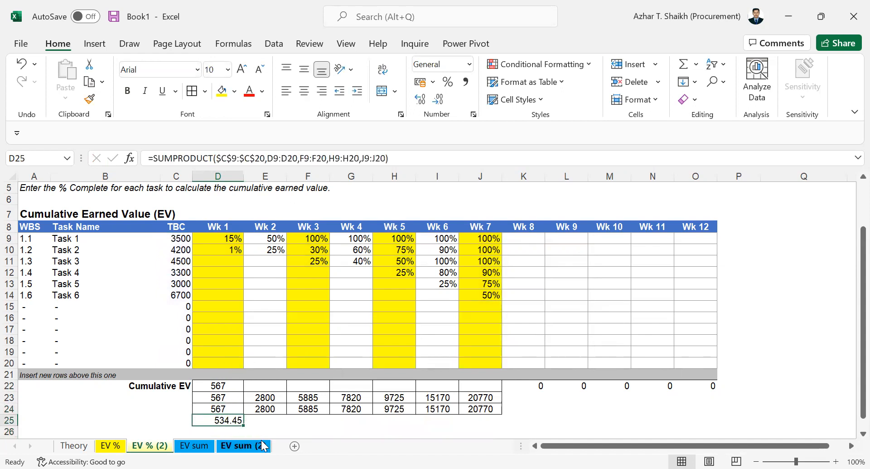
drag(226, 409, 479, 411)
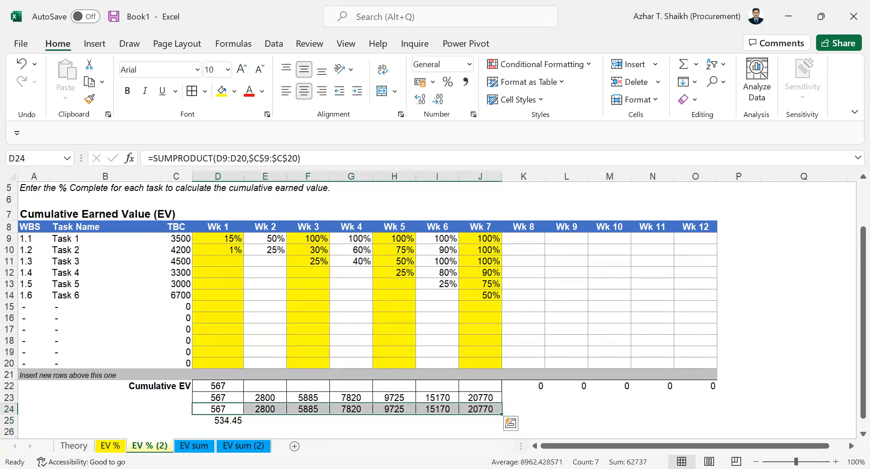
click(227, 420)
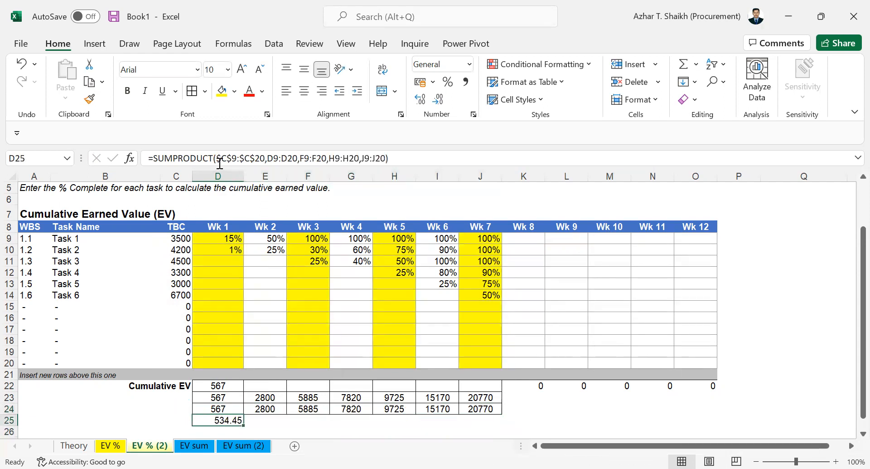
click(266, 159)
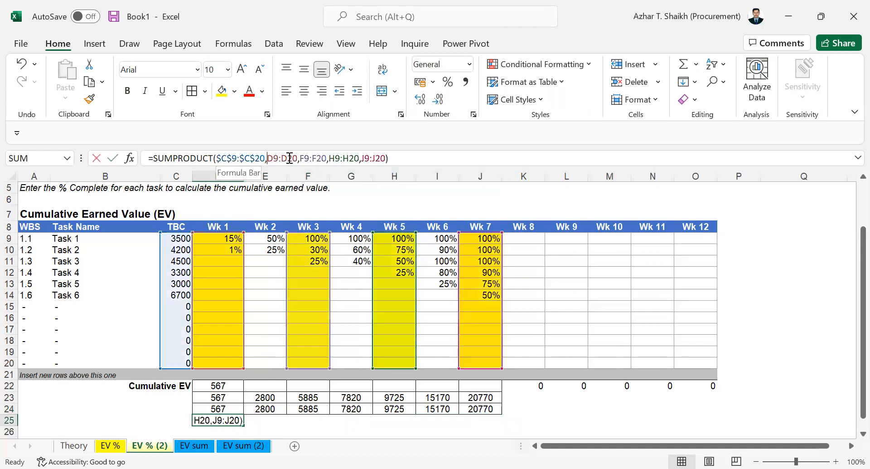
drag(266, 159, 384, 160)
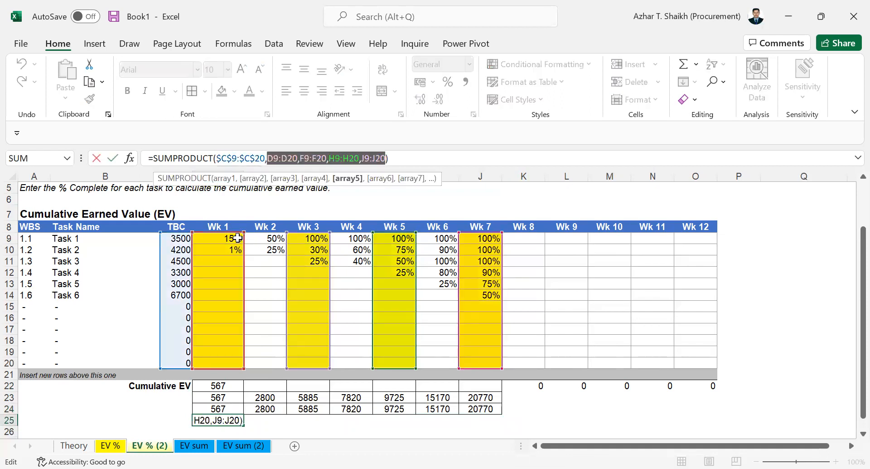
drag(284, 241, 484, 230)
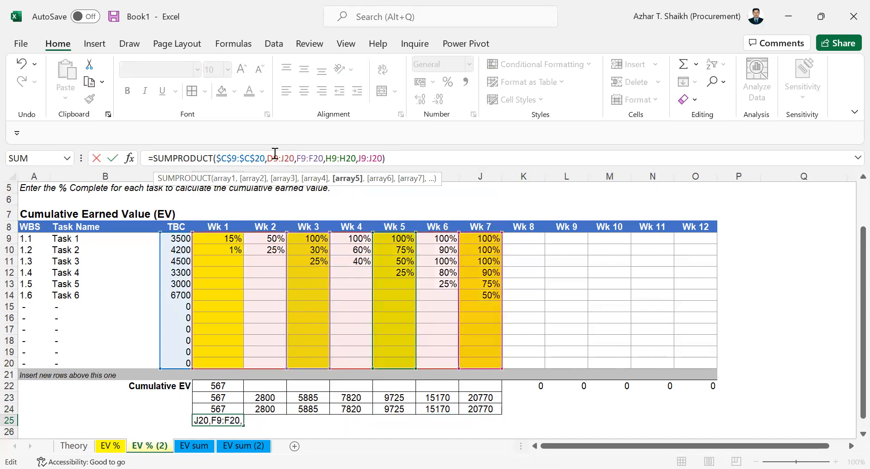
drag(267, 158, 388, 165)
key(BackSpace)
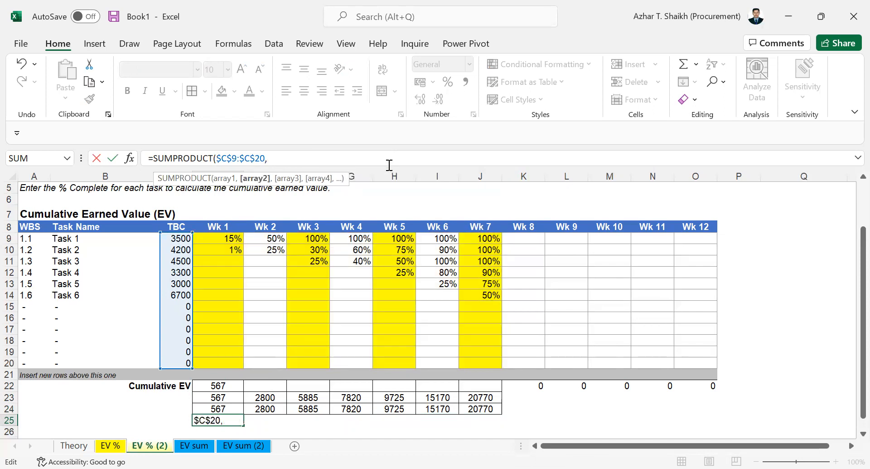
click(226, 238)
drag(249, 254, 488, 354)
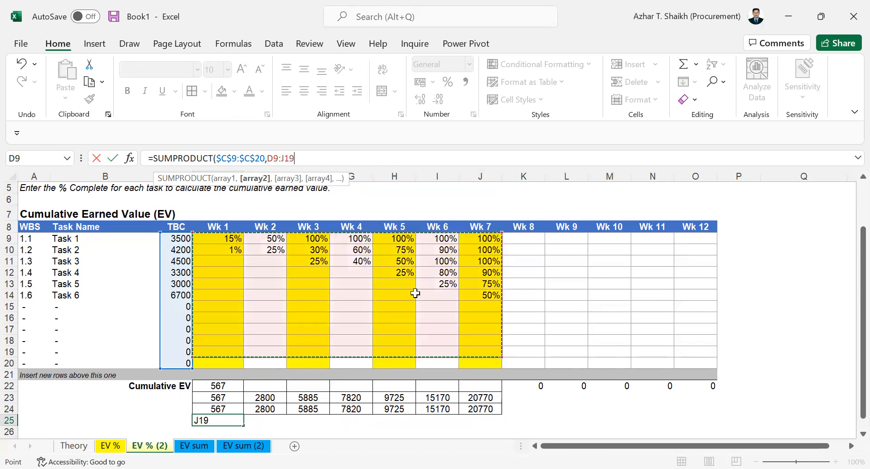
click(225, 238)
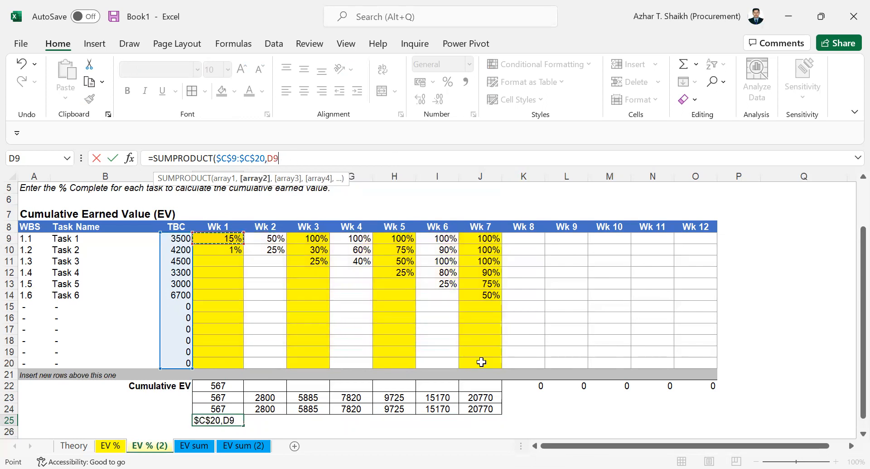
shift+click(482, 362)
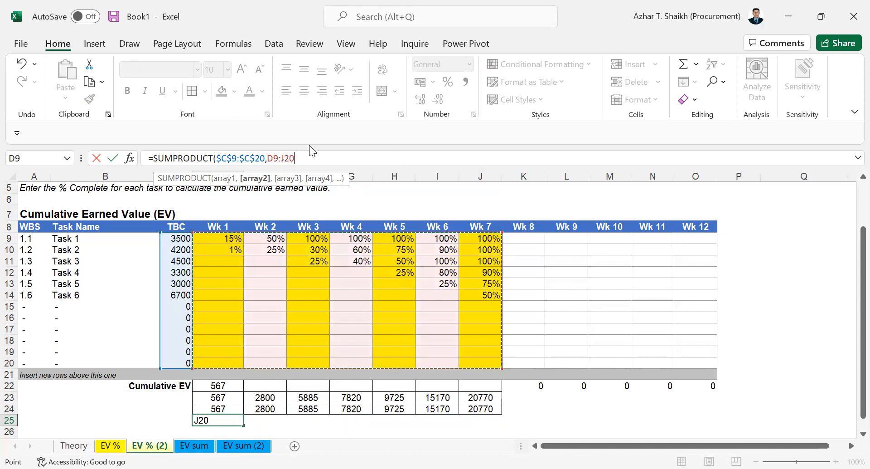
key(Return)
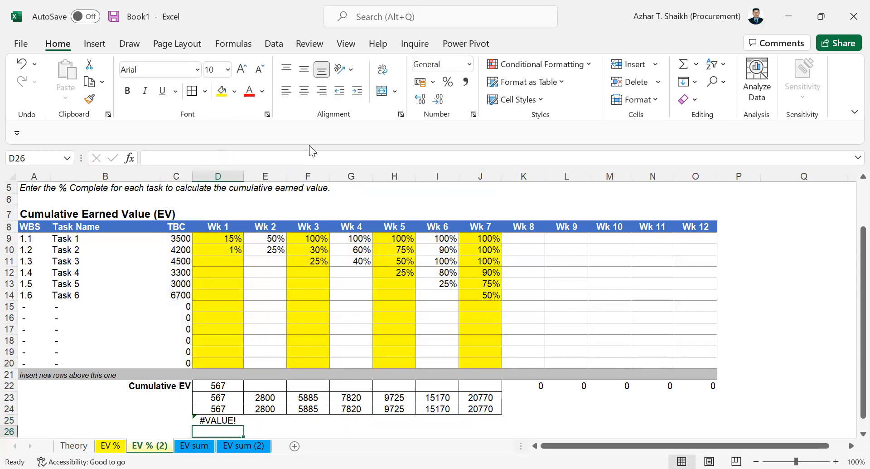
Copy the cumulative EV block D22:J25 into the EV sum (2) sheet at D22.
click(218, 417)
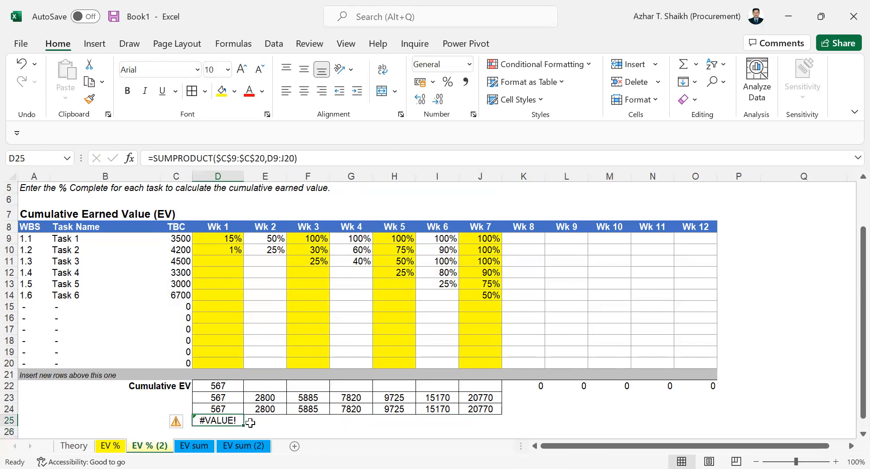
drag(220, 385, 463, 398)
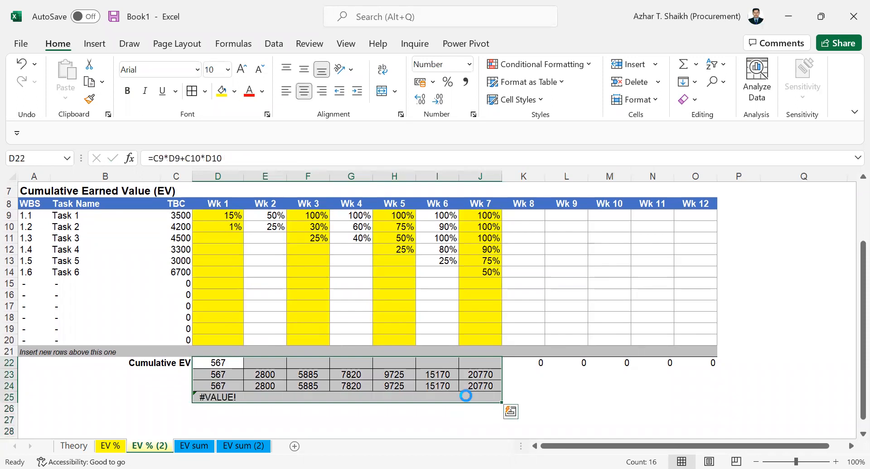
key(ctrl+c)
click(228, 445)
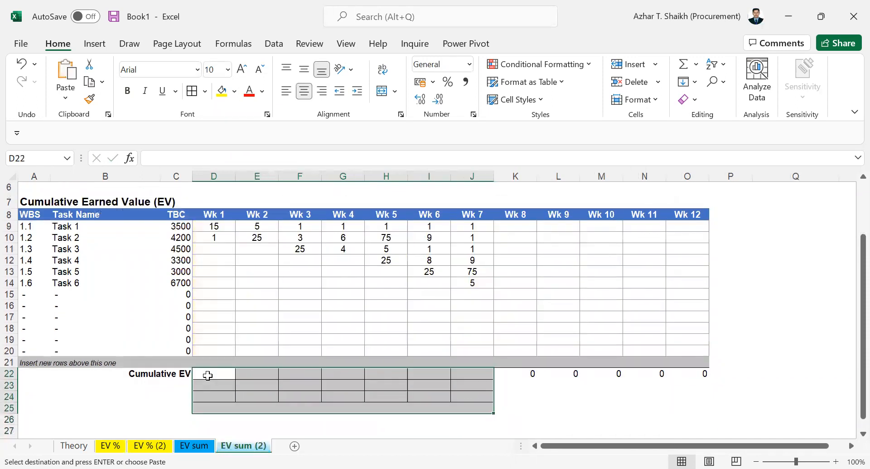
key(ctrl+v)
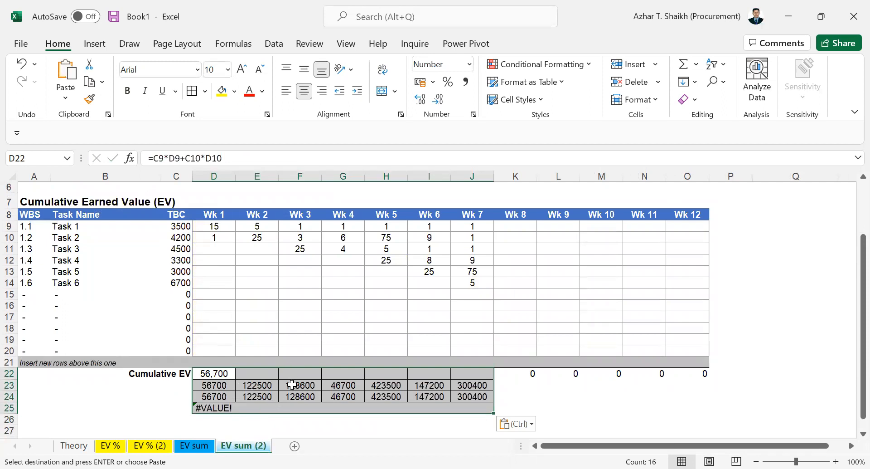
Check D24's pasted formula and the task values C10:J20 on EV sum (2).
click(227, 397)
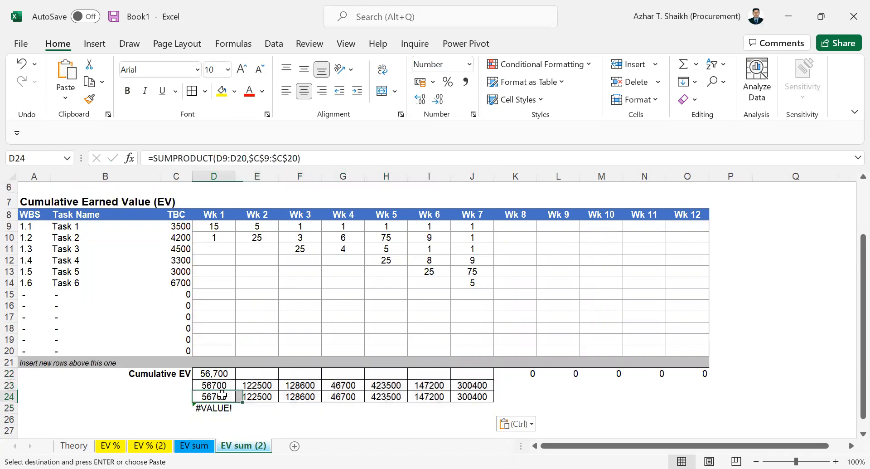
drag(179, 231, 465, 355)
click(256, 417)
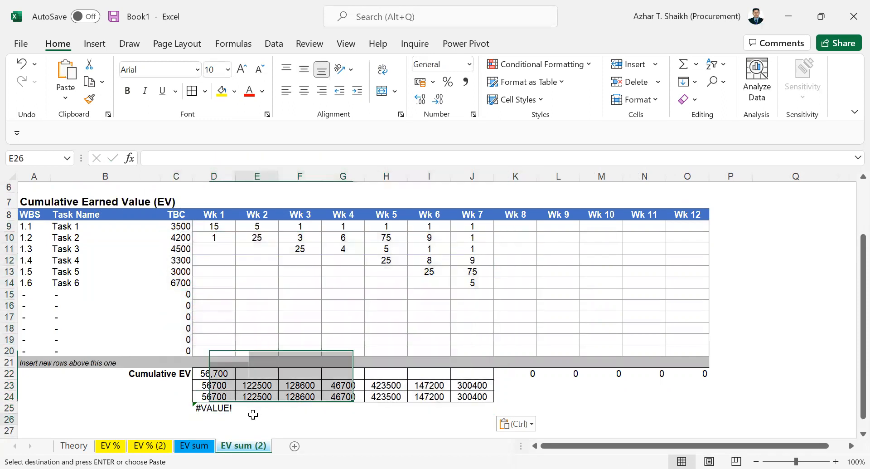
Total row 24 in E26 with =SUM(D24:J24).
key(Escape)
text(=)
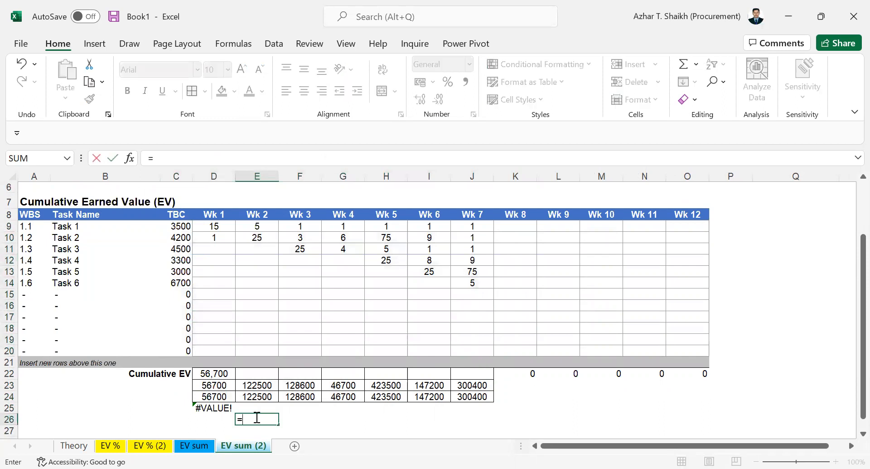
text(sum)
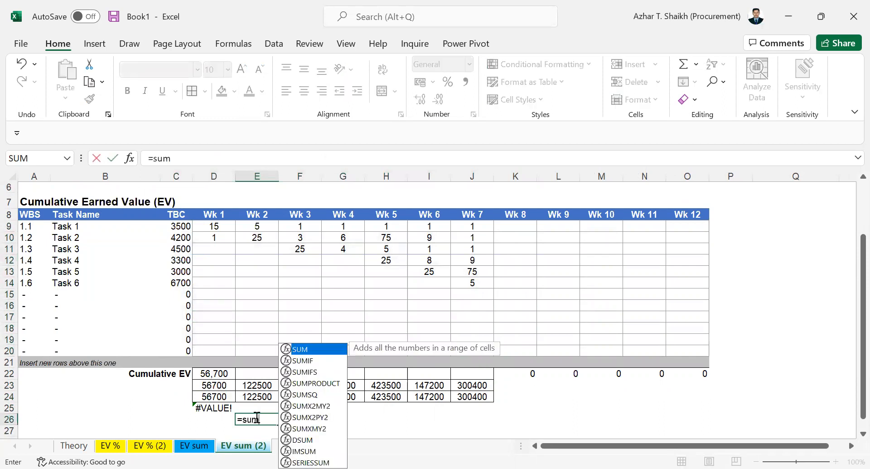
text(()
drag(225, 394, 461, 397)
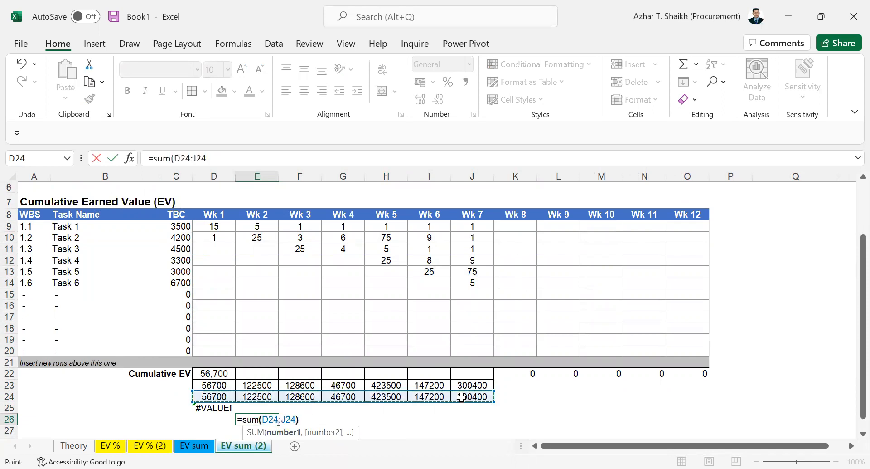
key(Return)
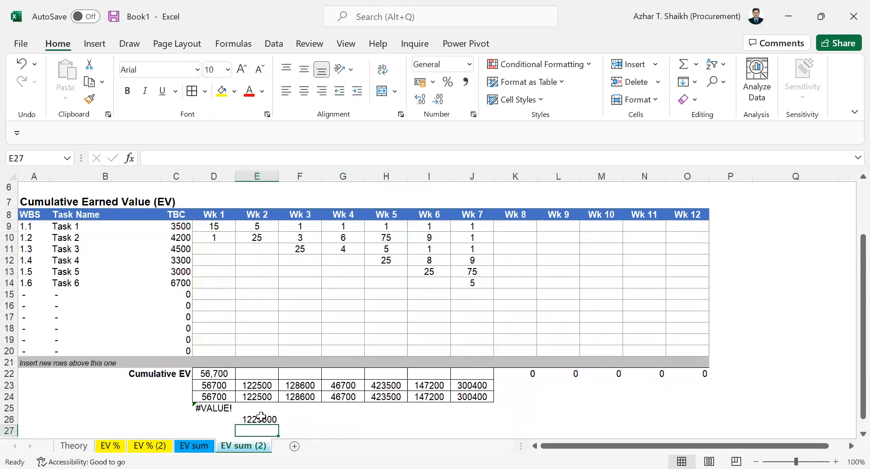
key(Up)
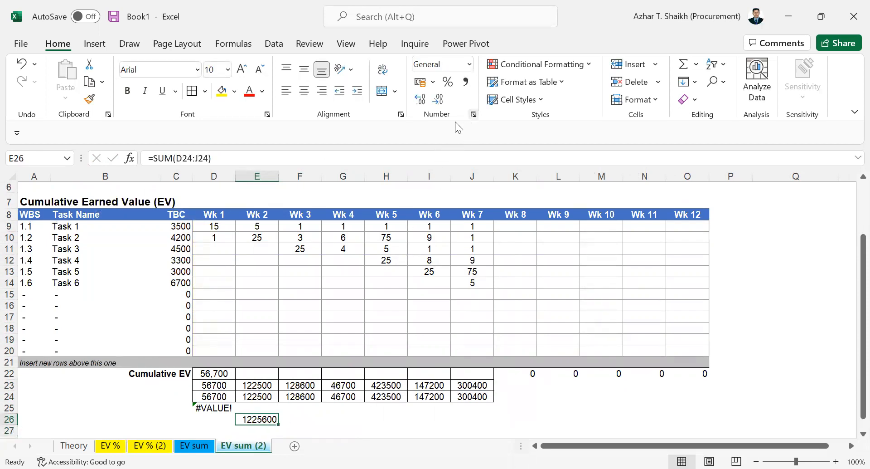
Format E26 as Number with thousands separators, widen column E to show 1,225,600.00, then select row 24 to check it.
key(ctrl+1)
click(113, 141)
click(194, 181)
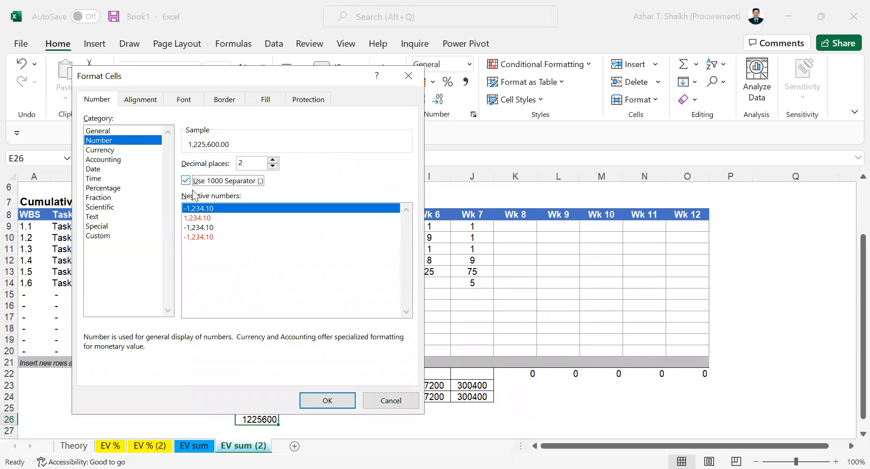
click(328, 400)
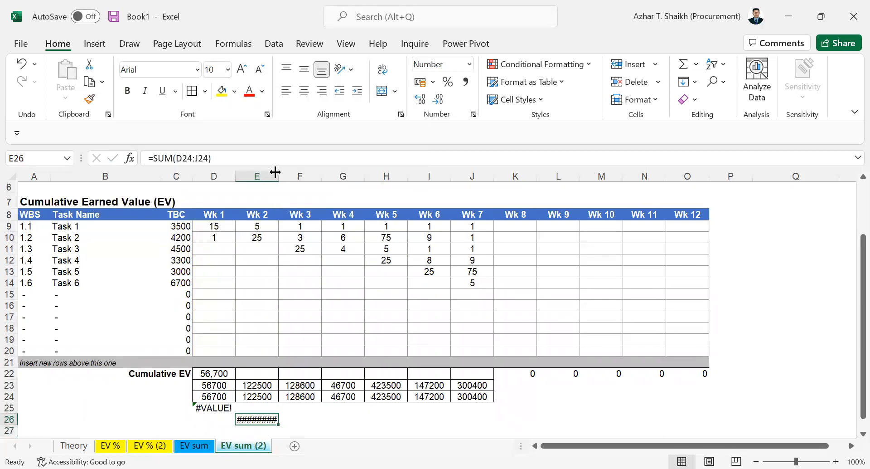
drag(277, 172, 293, 175)
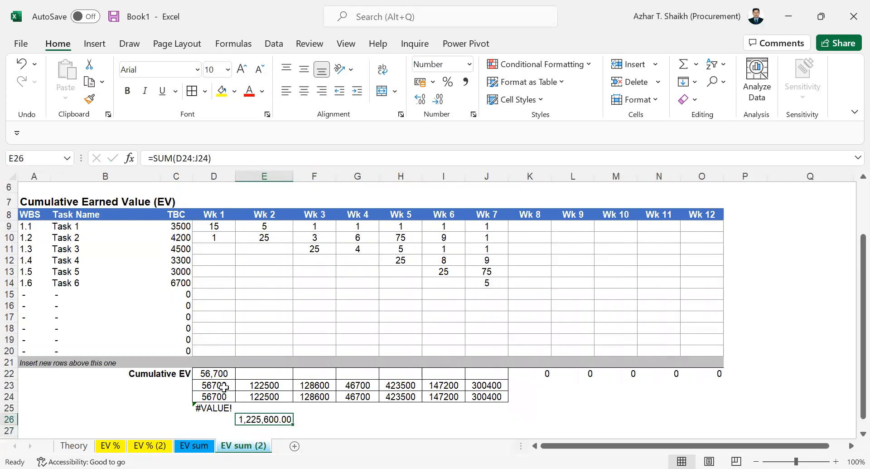
drag(228, 395, 484, 396)
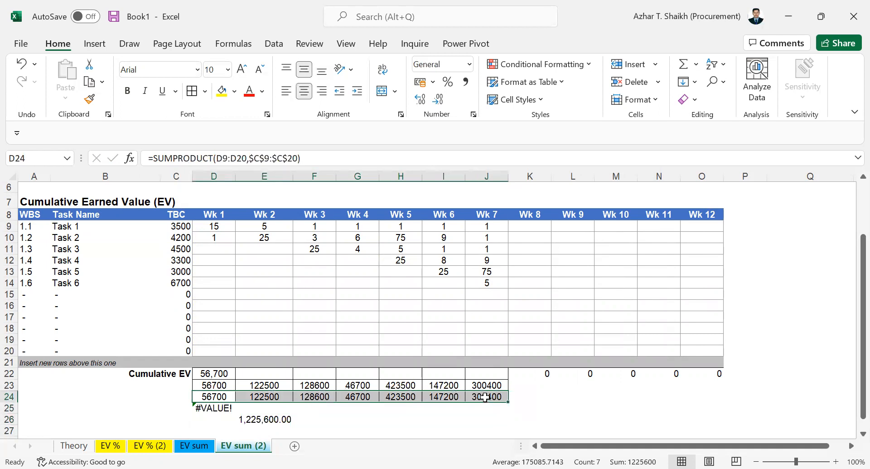